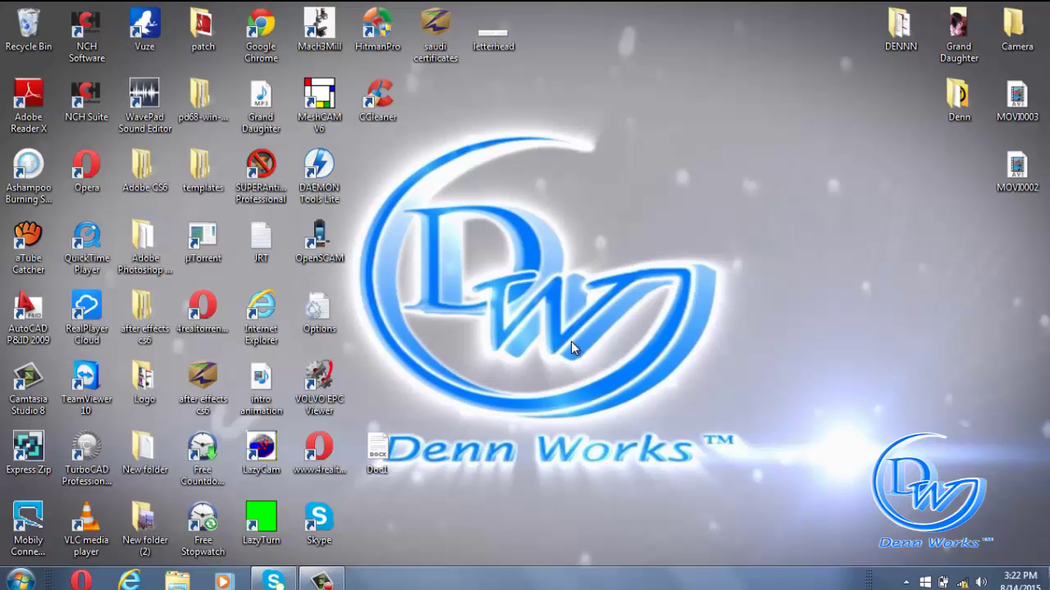
- Check the Internet Options LAN settings, which show proxy 172.0.0.1 on port 80
click(21, 578)
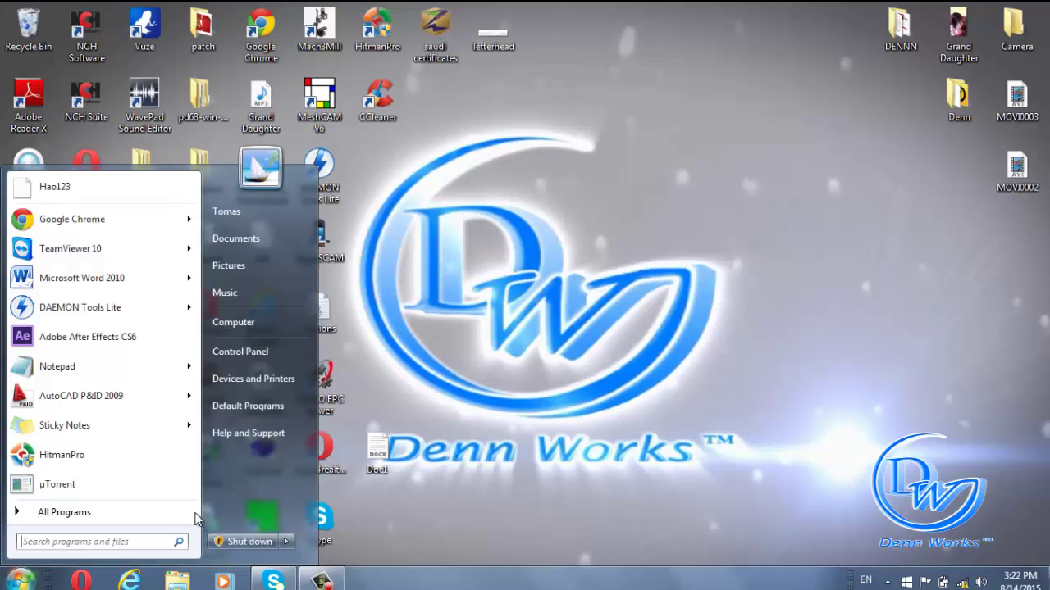
click(295, 352)
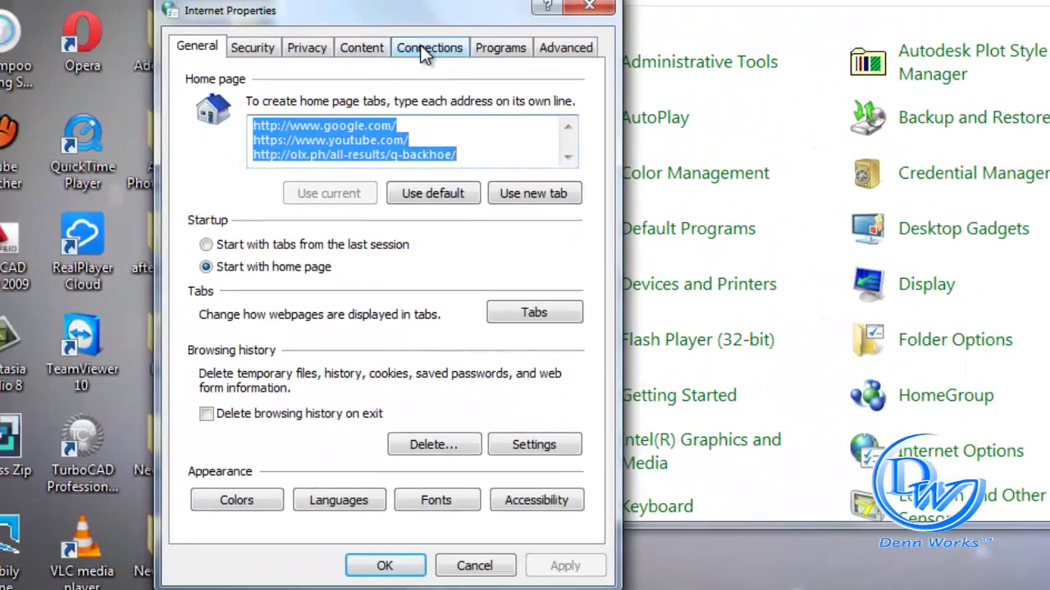
click(430, 46)
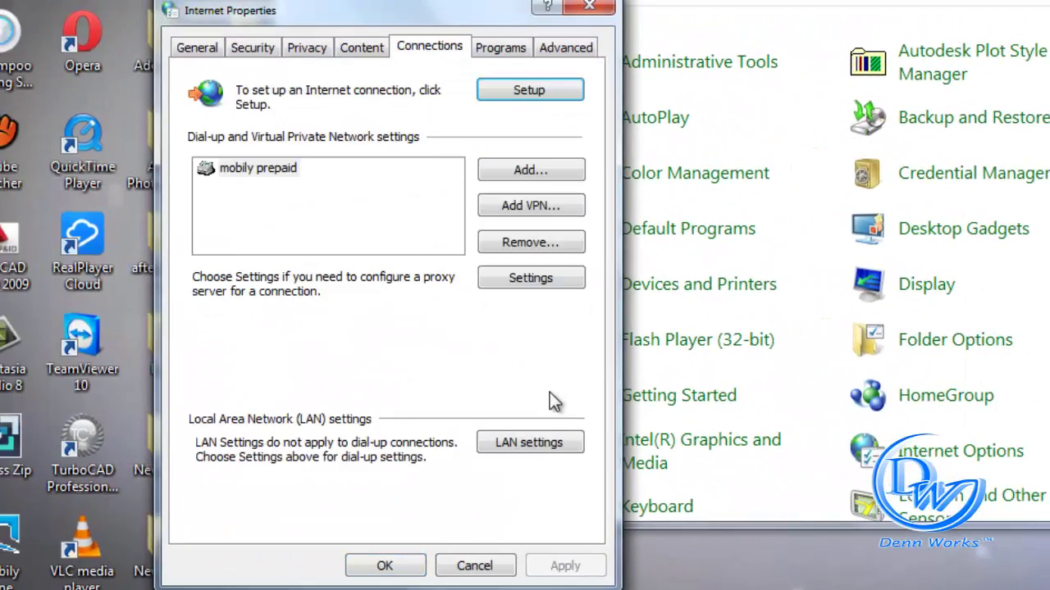
click(529, 443)
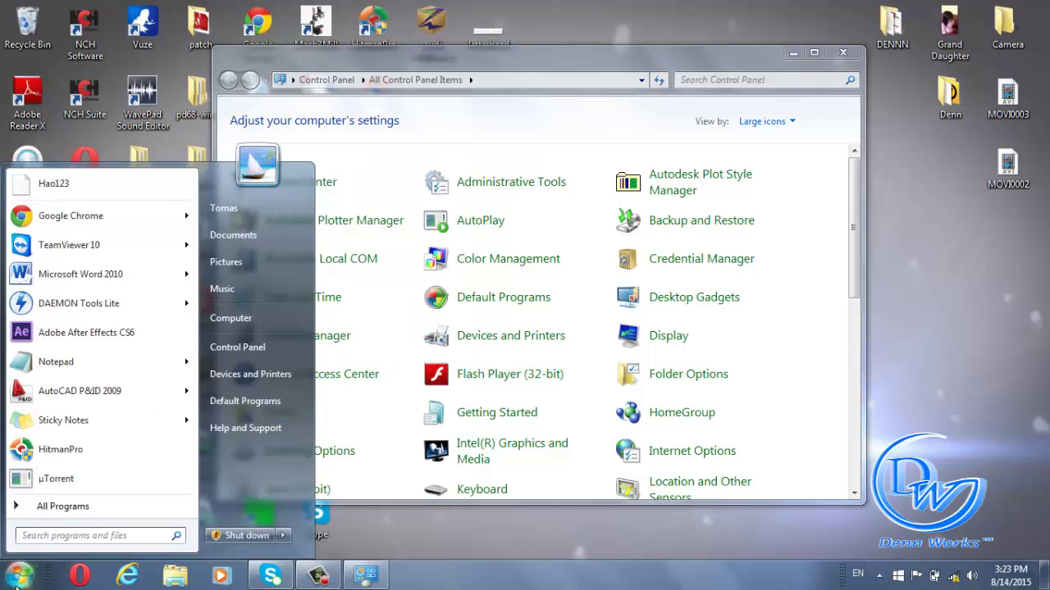
- Show the Start menu's Shut down options, including Restart
click(286, 537)
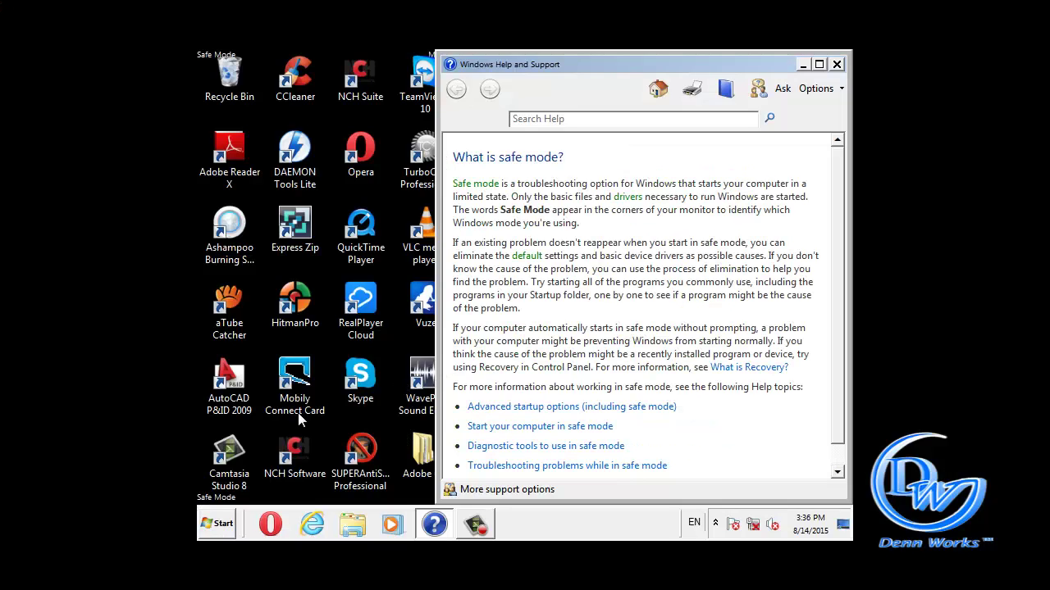
- Search the Start menu for 'regedit' and launch the Registry Editor
click(213, 526)
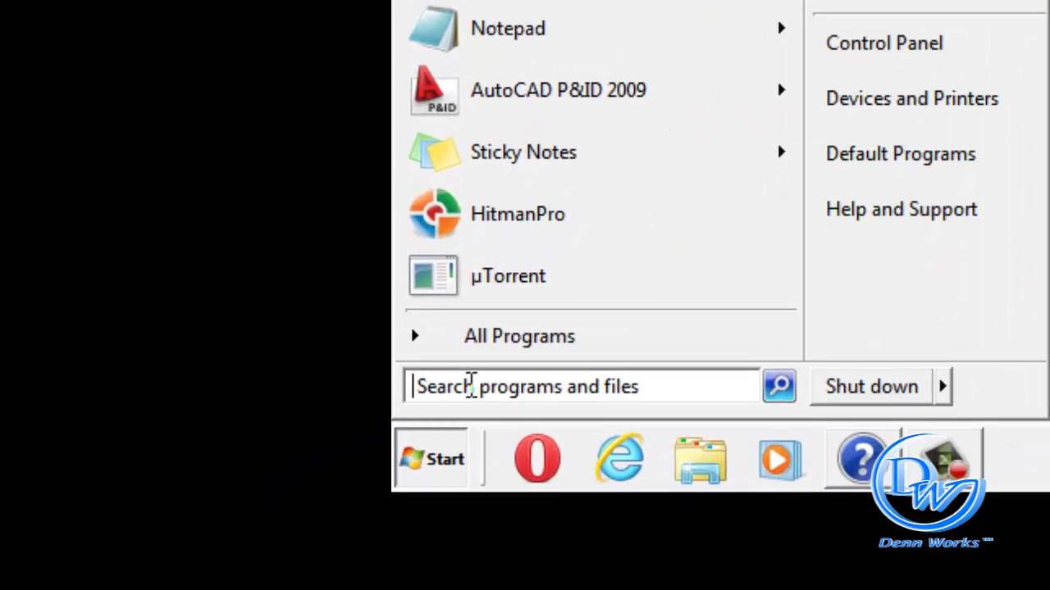
text(regedit)
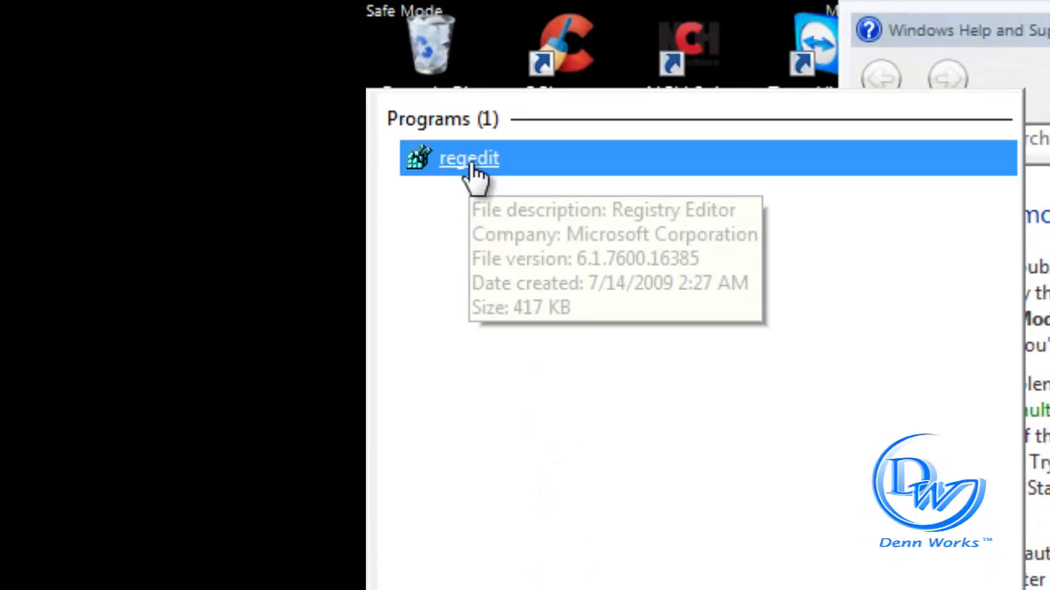
click(472, 168)
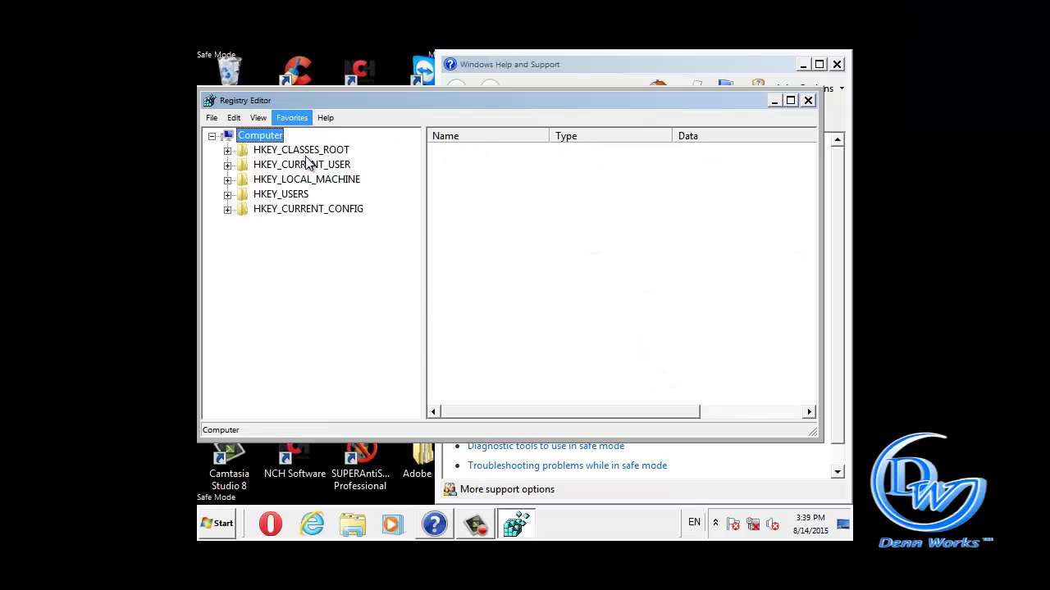
- Expand HKEY_CURRENT_USER, Software and Microsoft in the registry tree
click(227, 165)
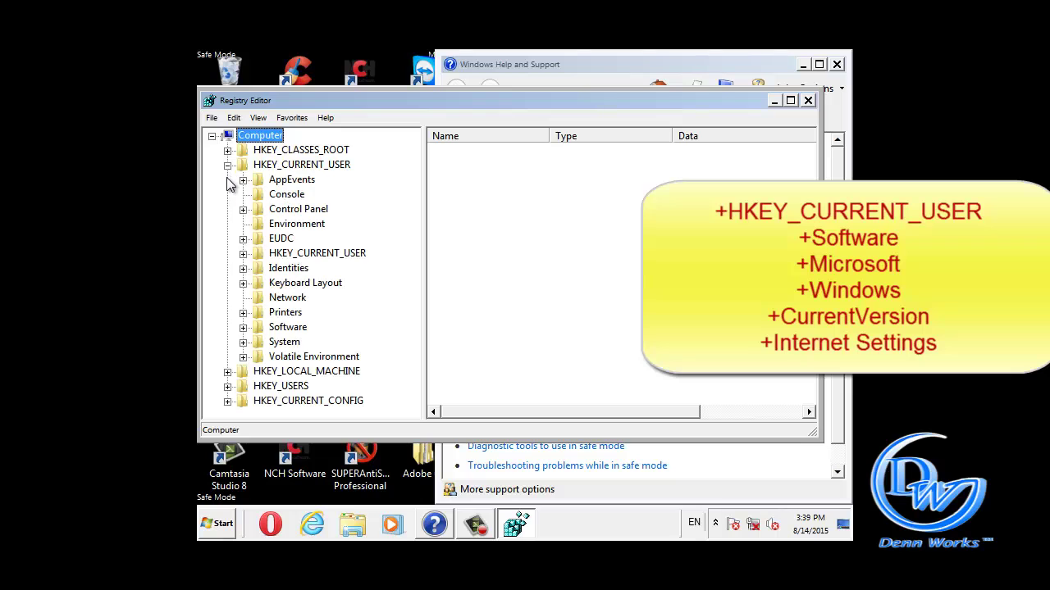
click(243, 327)
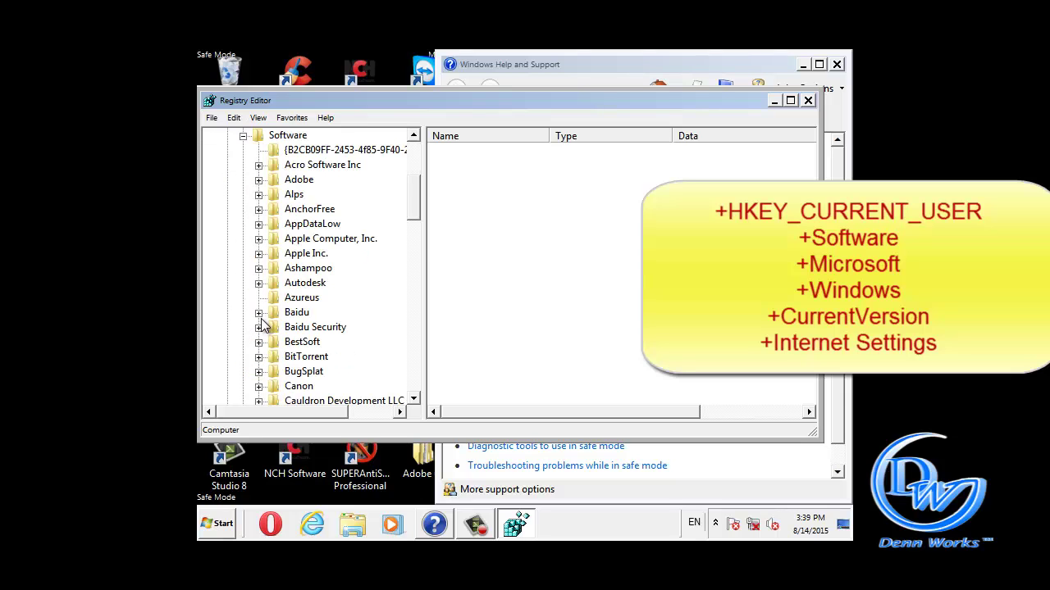
scroll(263, 330, down, 4)
scroll(261, 329, down, 6)
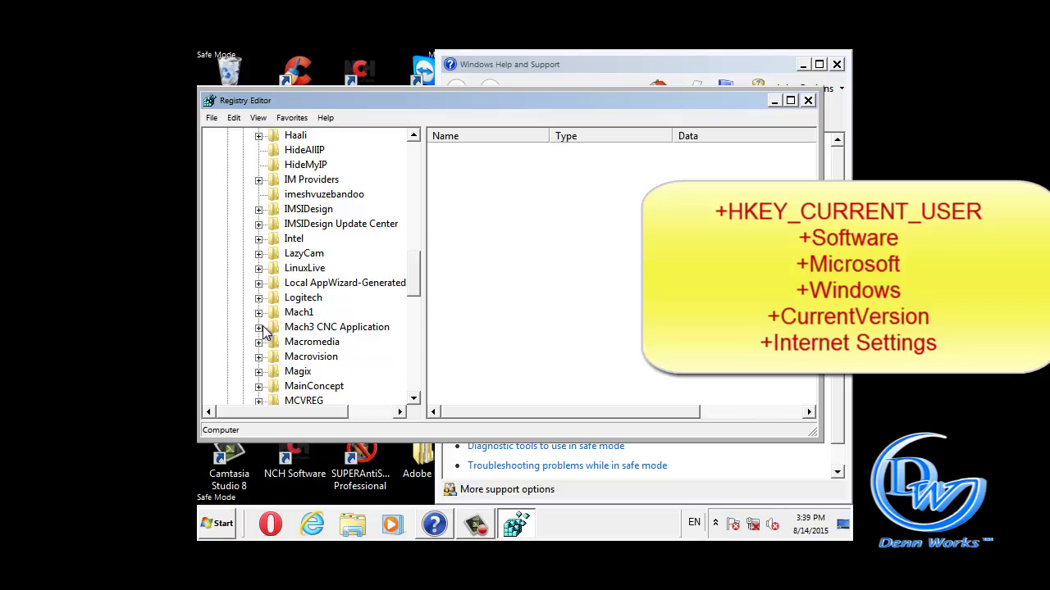
scroll(263, 329, down, 1)
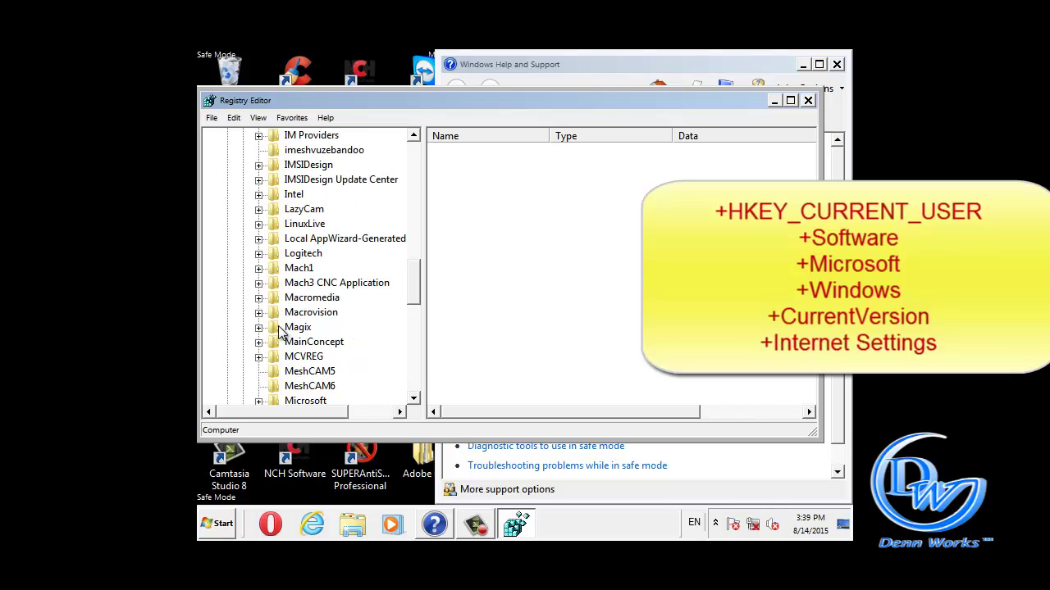
scroll(275, 278, down, 1)
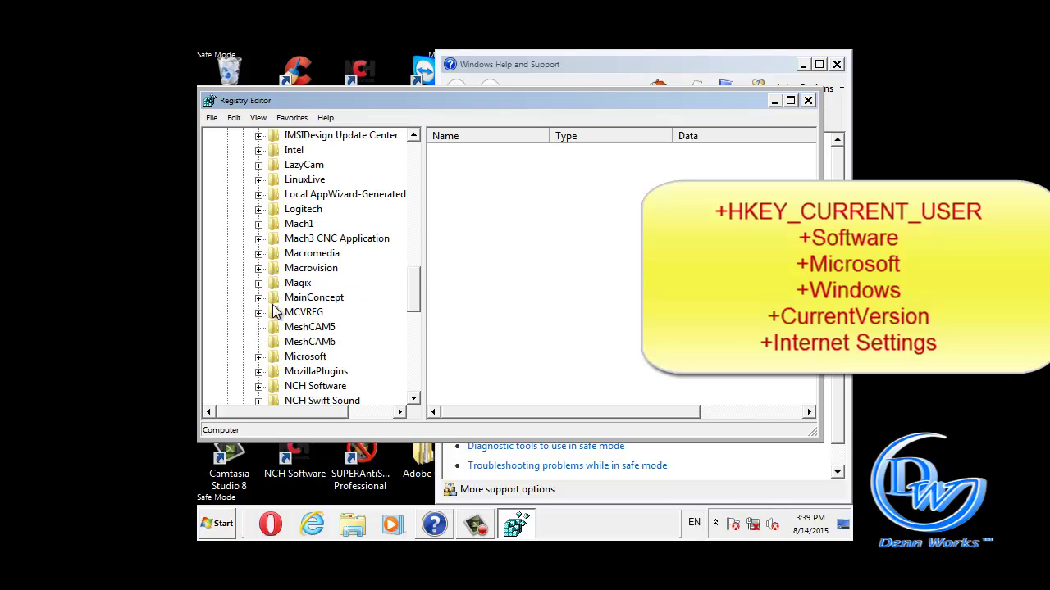
click(258, 356)
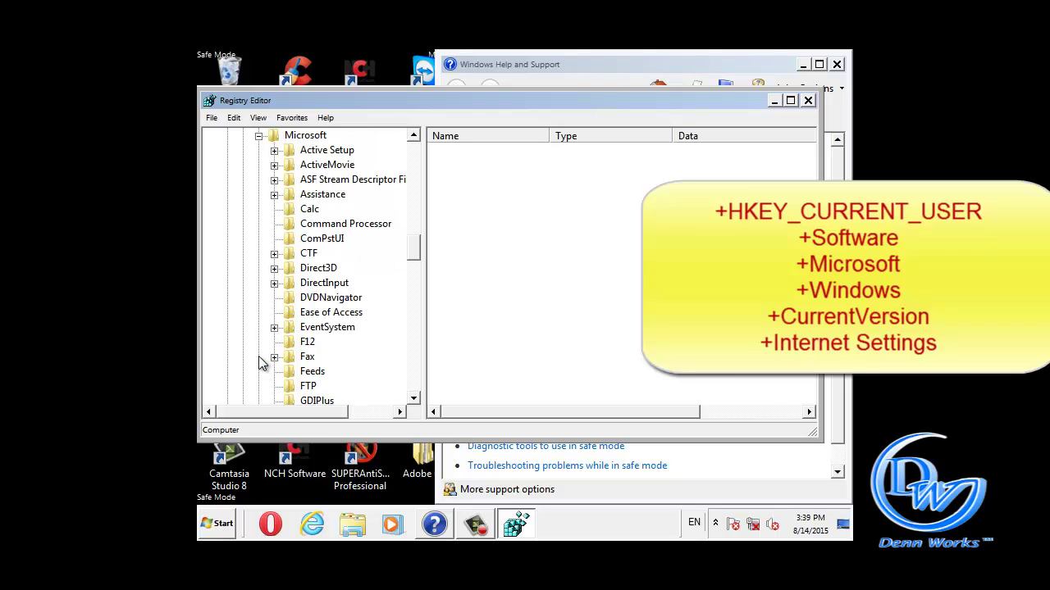
scroll(287, 318, down, 2)
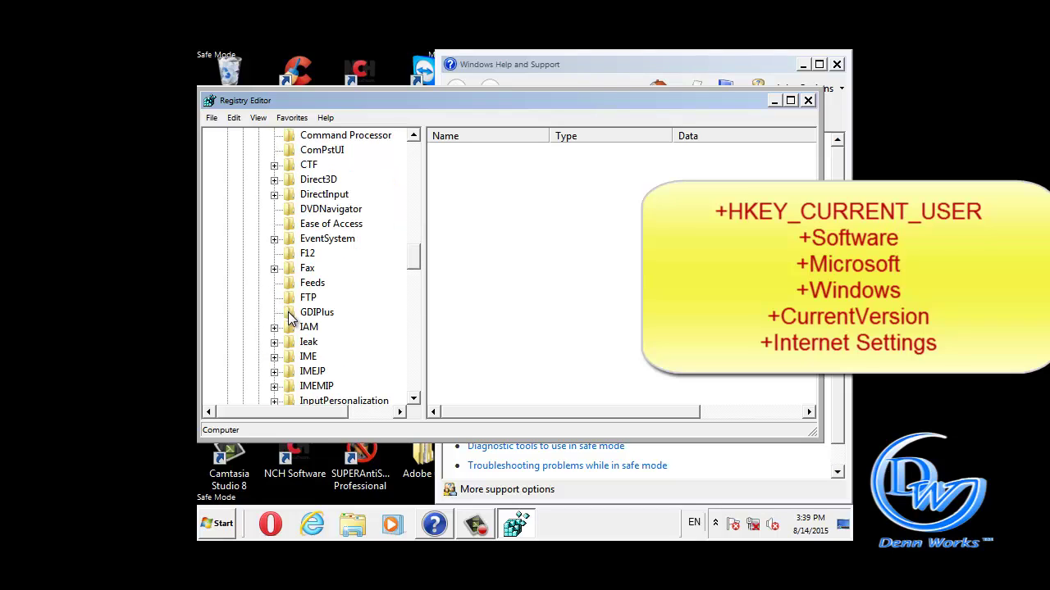
scroll(289, 318, up, 1)
scroll(288, 318, up, 3)
scroll(288, 317, down, 1)
scroll(288, 318, down, 4)
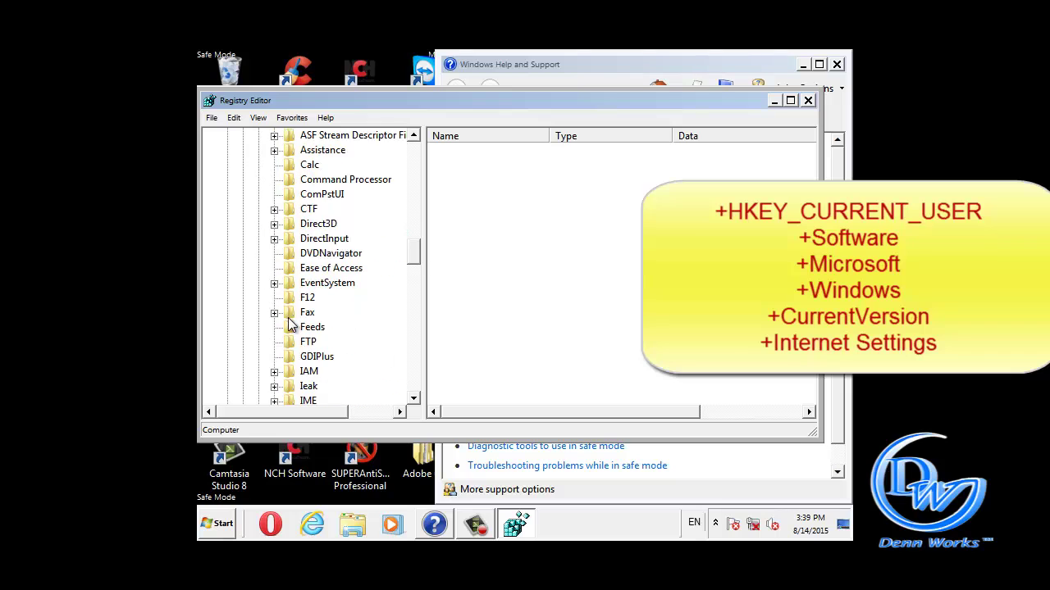
scroll(291, 337, down, 2)
scroll(289, 338, down, 3)
scroll(290, 338, down, 4)
scroll(290, 341, down, 3)
scroll(289, 343, down, 1)
scroll(292, 345, down, 5)
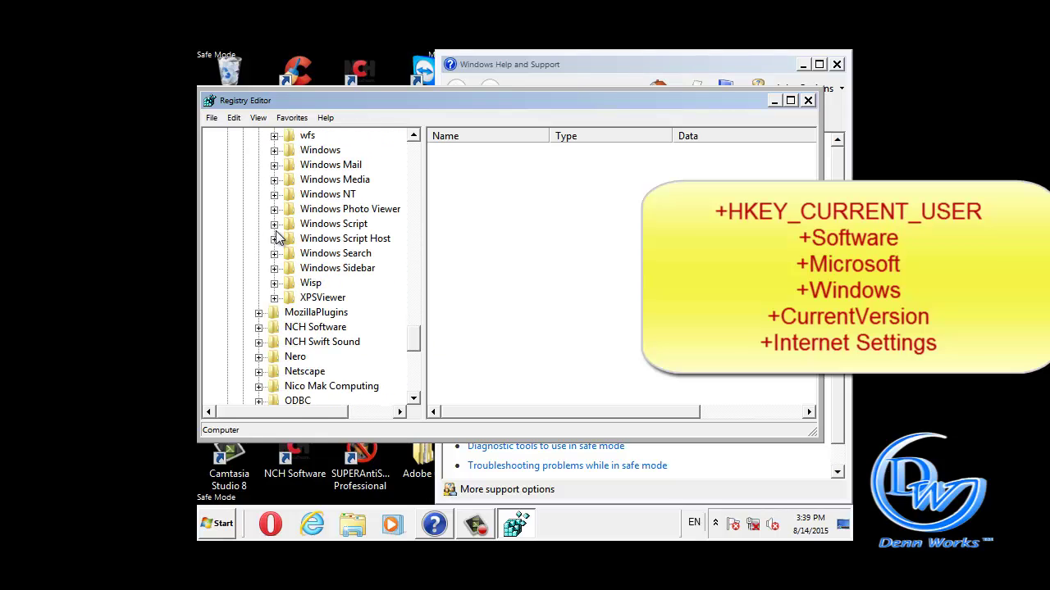
- Expand Windows and CurrentVersion, then select Internet Settings to list its proxy values
click(274, 150)
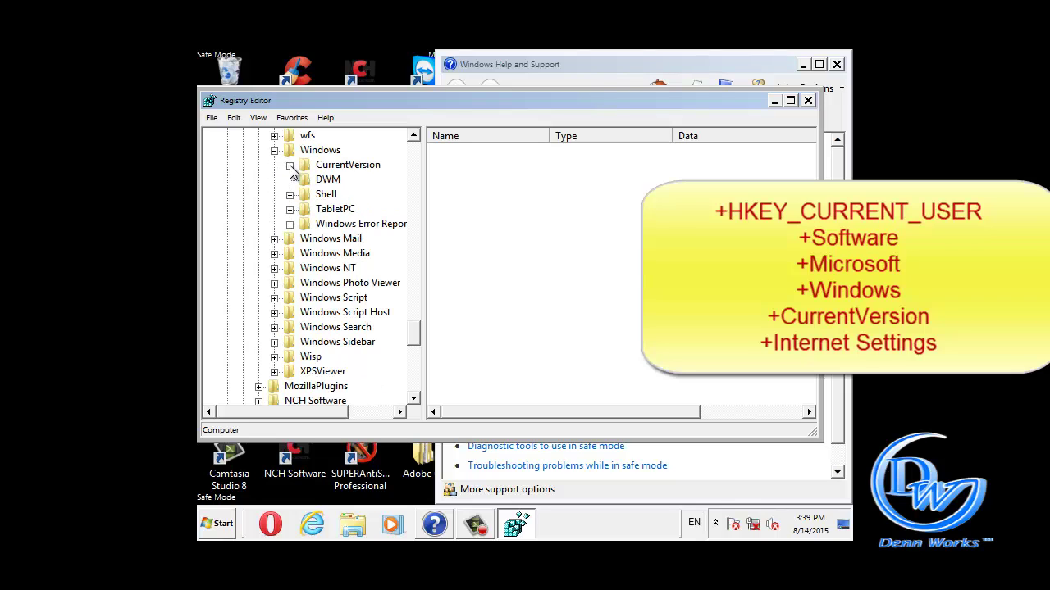
click(289, 165)
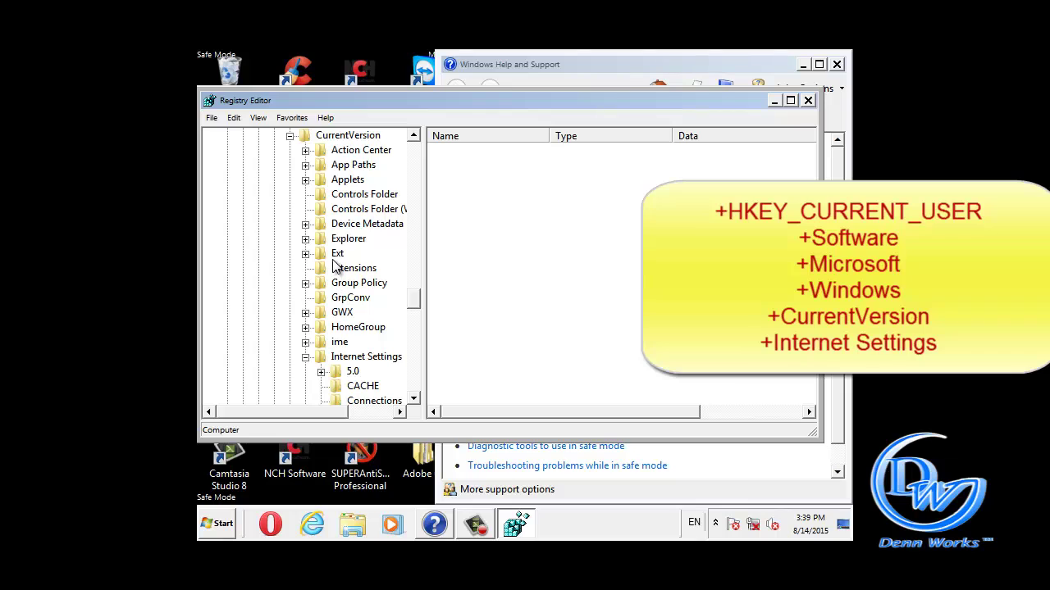
scroll(338, 273, down, 1)
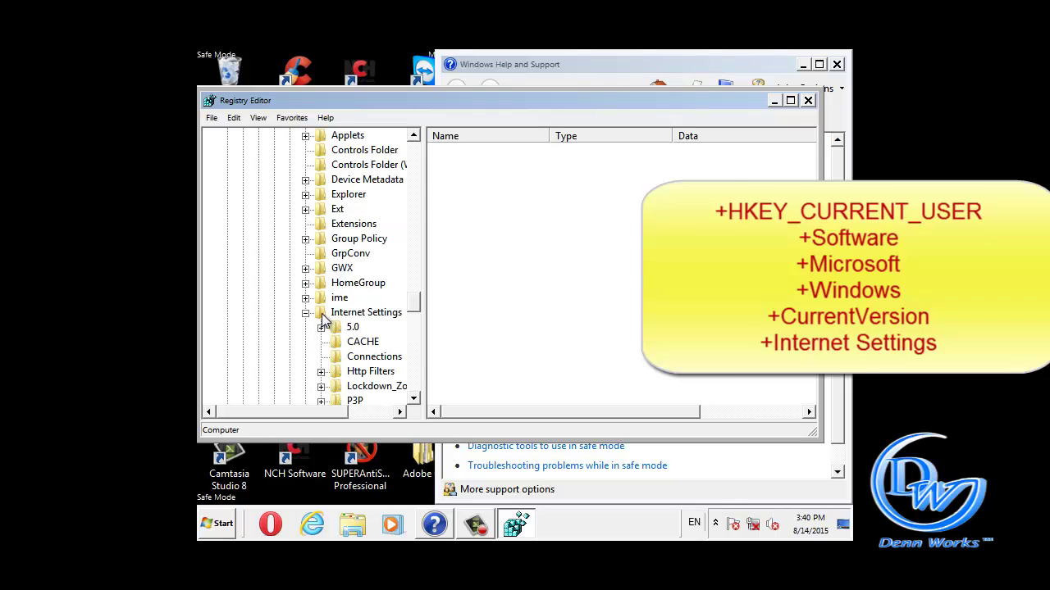
click(323, 319)
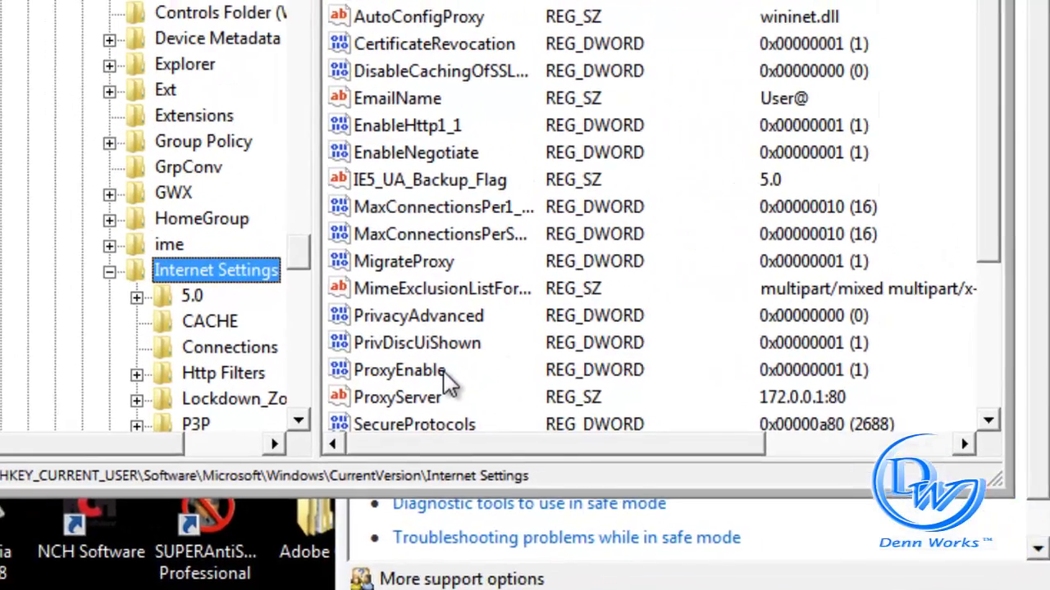
- Change the ProxyEnable value data from 1 to 0
double_click(449, 382)
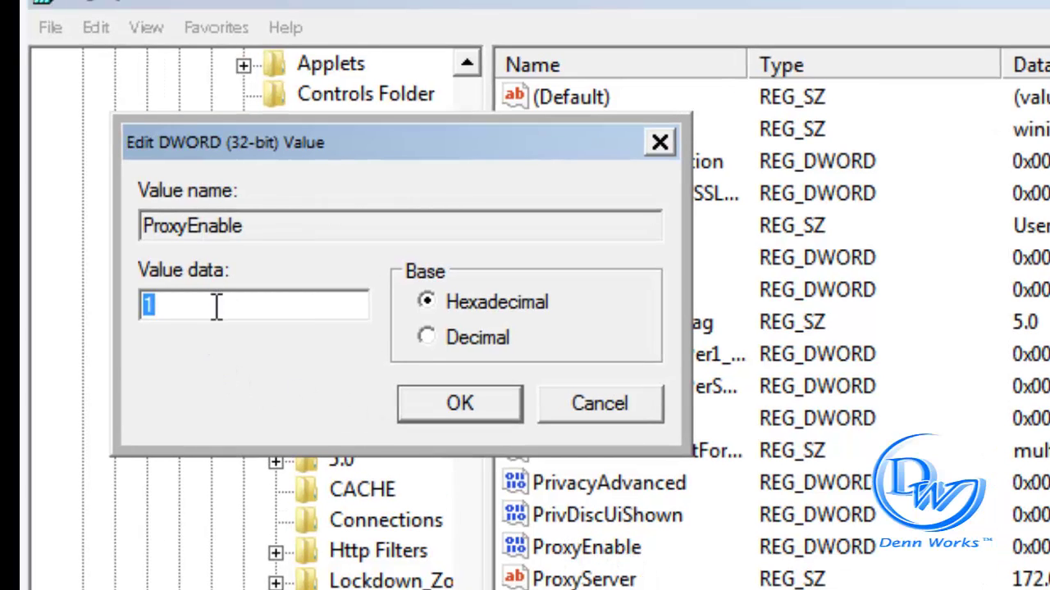
text(0)
click(487, 413)
- Delete the ProxyServer value and confirm the deletion
scroll(615, 570, down, 1)
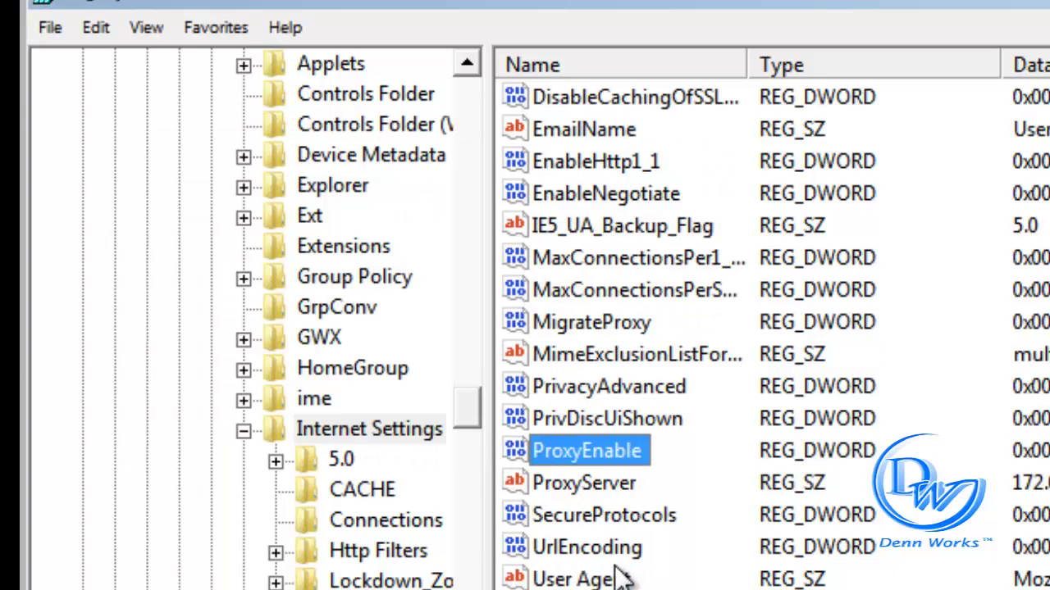
click(557, 482)
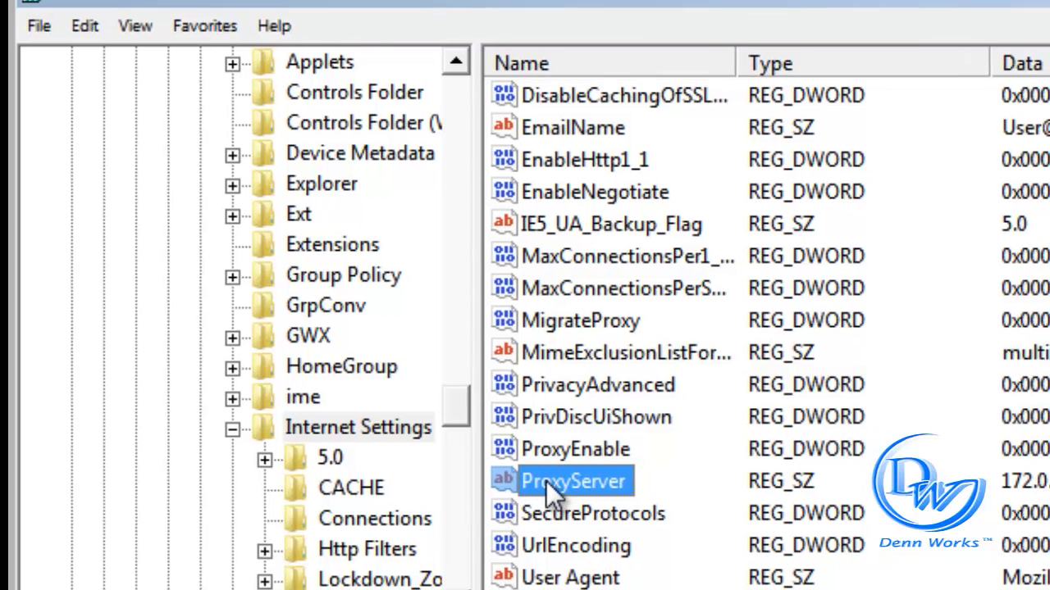
key(Delete)
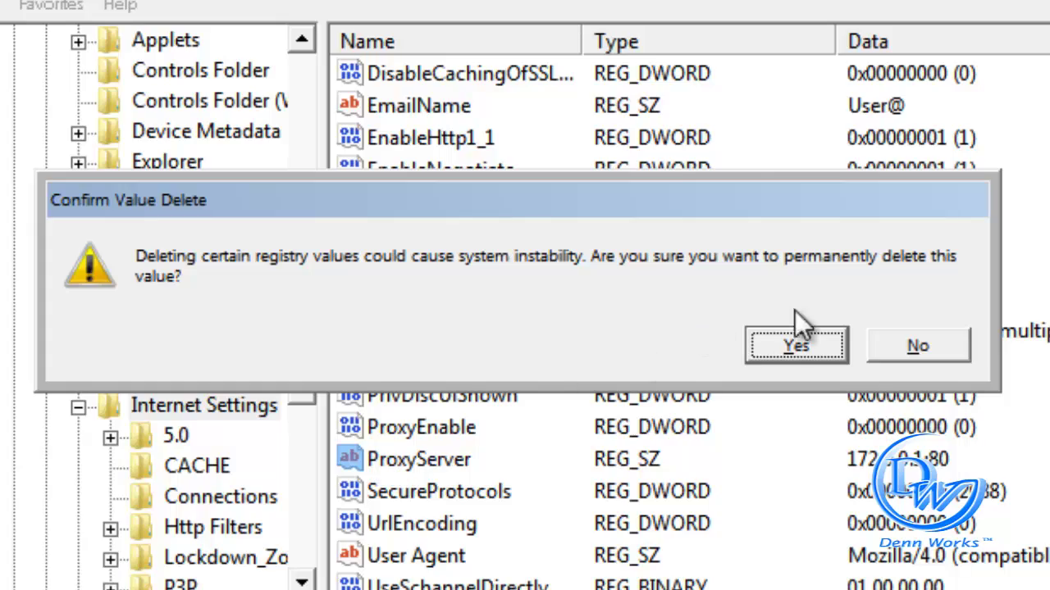
click(822, 351)
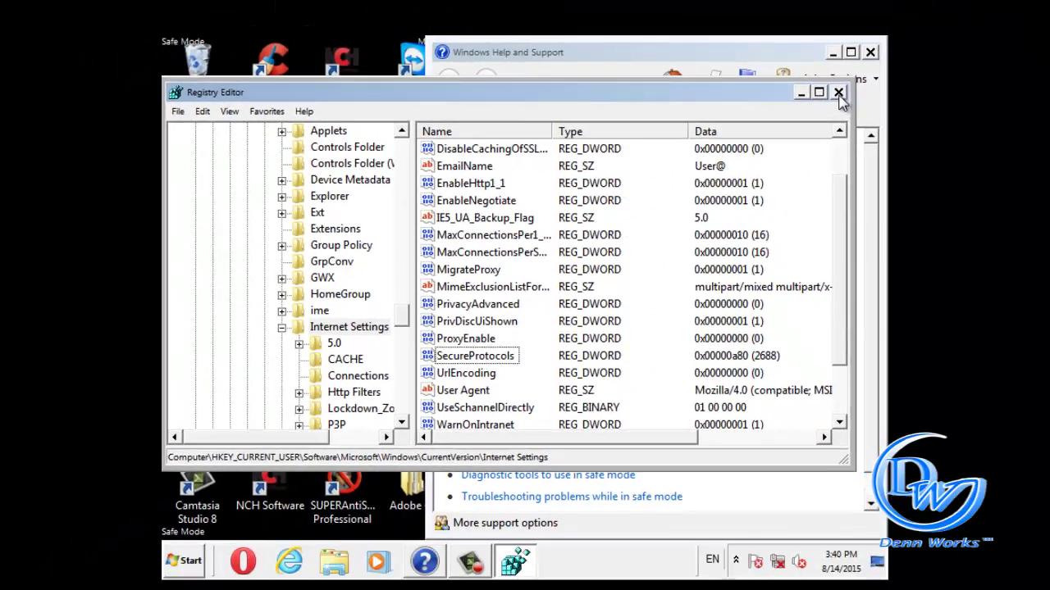
- Close Registry Editor and launch msconfig from the Start search
click(838, 93)
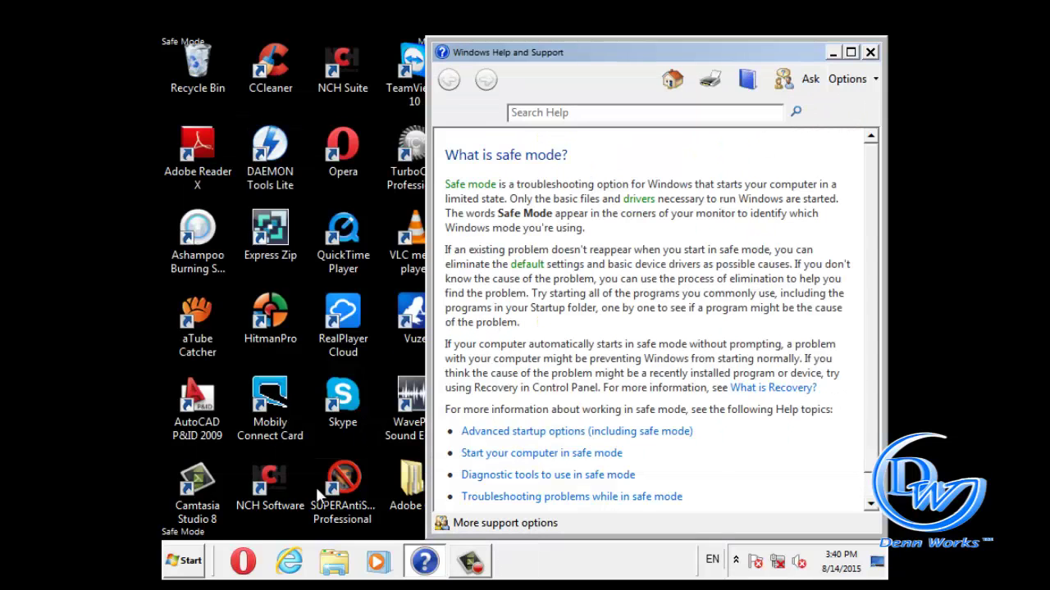
click(177, 572)
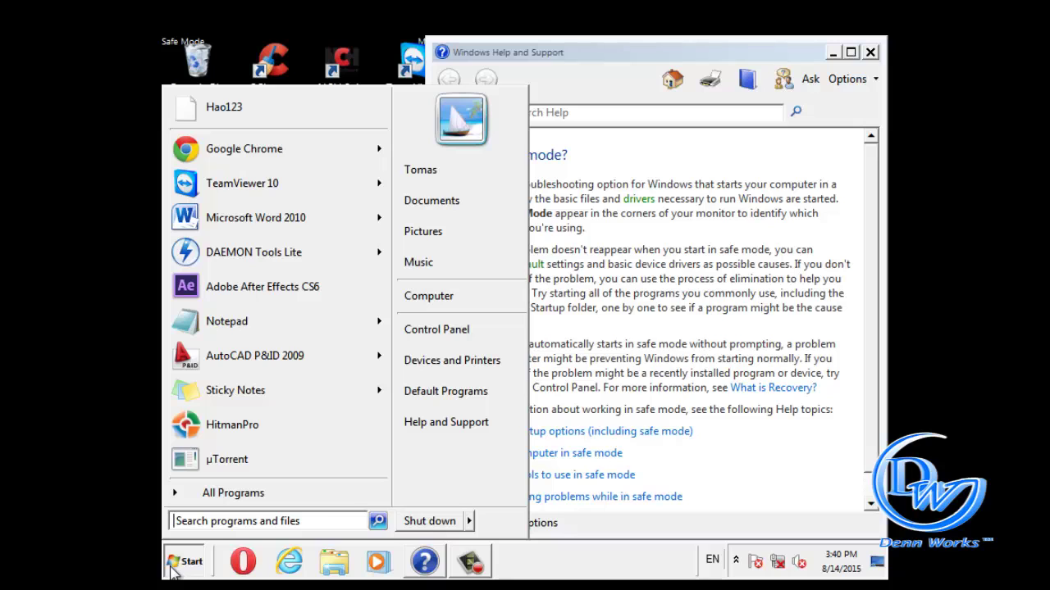
text(msconfig)
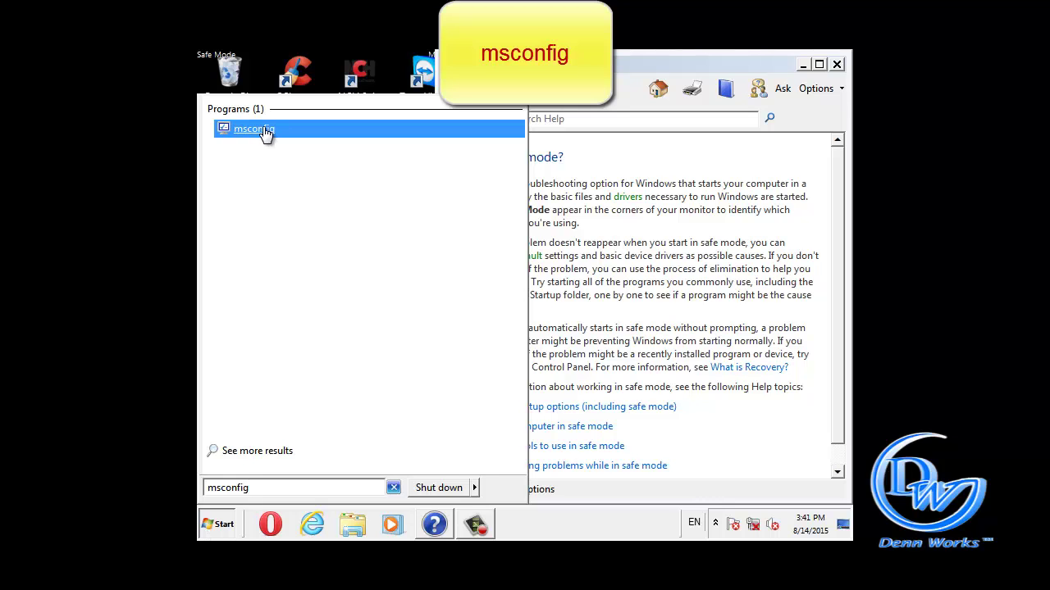
click(265, 134)
- Review the Startup items list, apply the settings and close System Configuration with OK
click(435, 157)
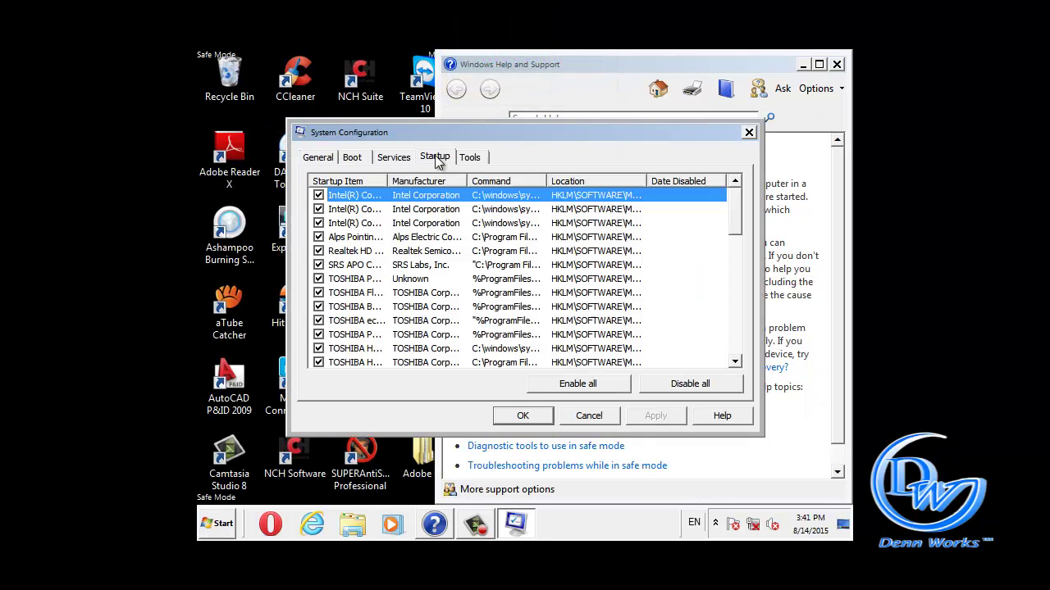
scroll(414, 280, down, 2)
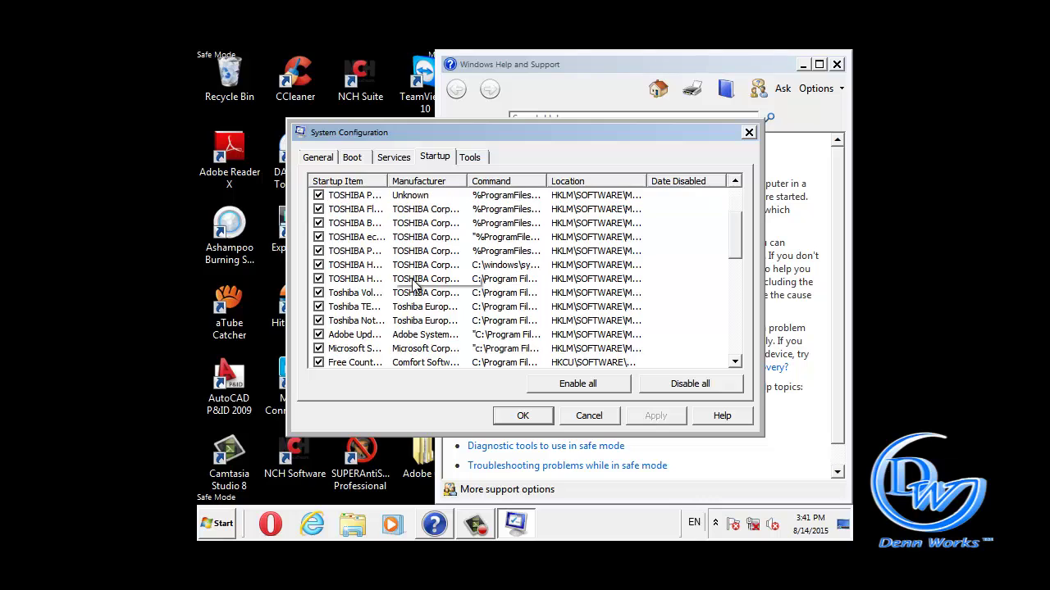
scroll(416, 293, down, 5)
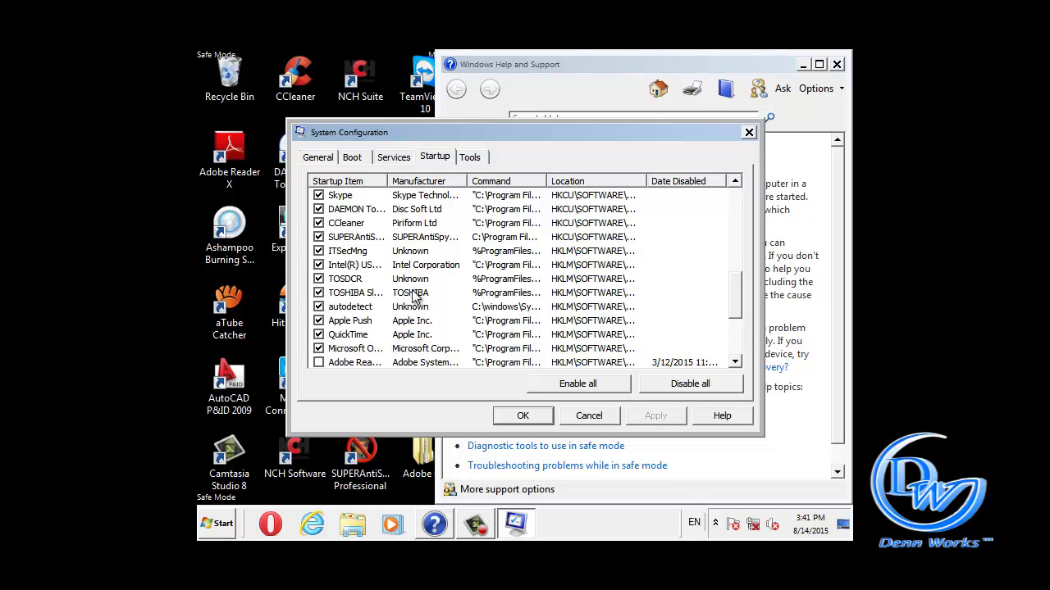
scroll(338, 315, up, 5)
scroll(339, 315, down, 5)
scroll(338, 315, down, 3)
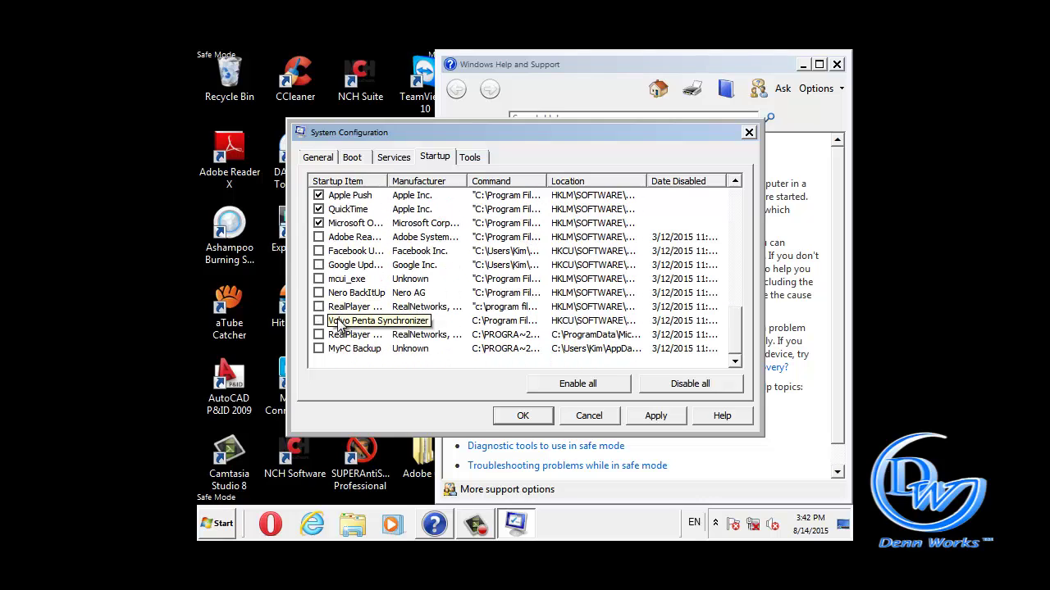
scroll(339, 324, up, 3)
scroll(338, 324, down, 3)
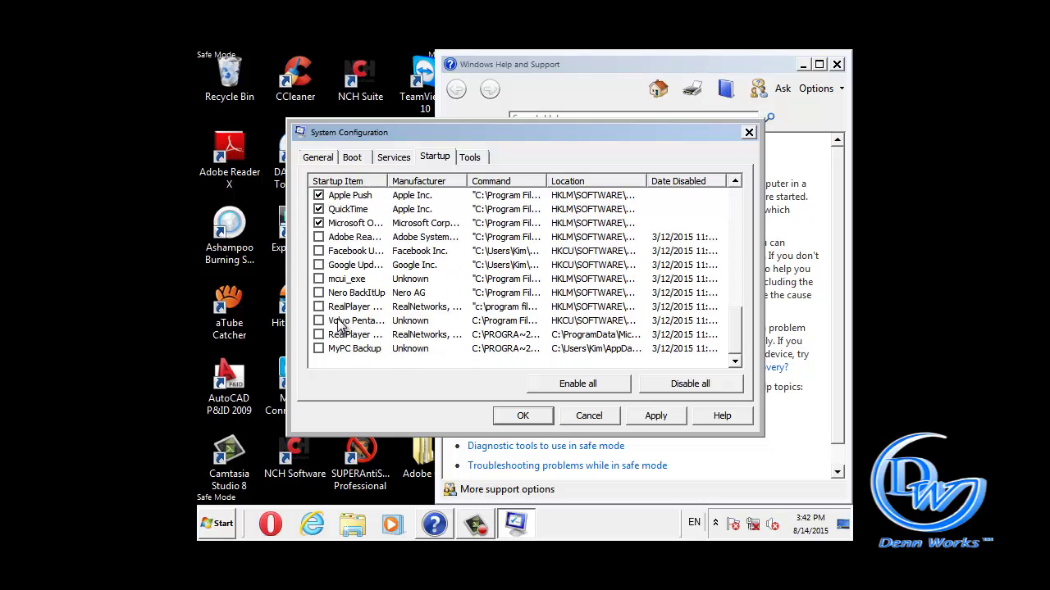
scroll(339, 324, up, 3)
scroll(339, 324, down, 3)
click(656, 418)
click(523, 417)
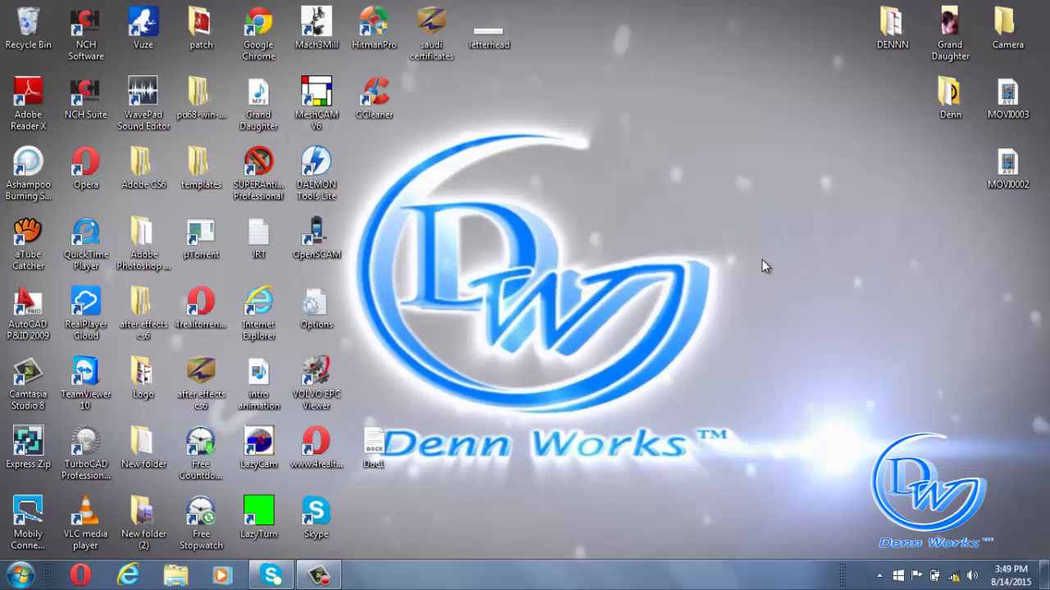
- Reopen Internet Options LAN settings and confirm the proxy server box is now unchecked
click(19, 574)
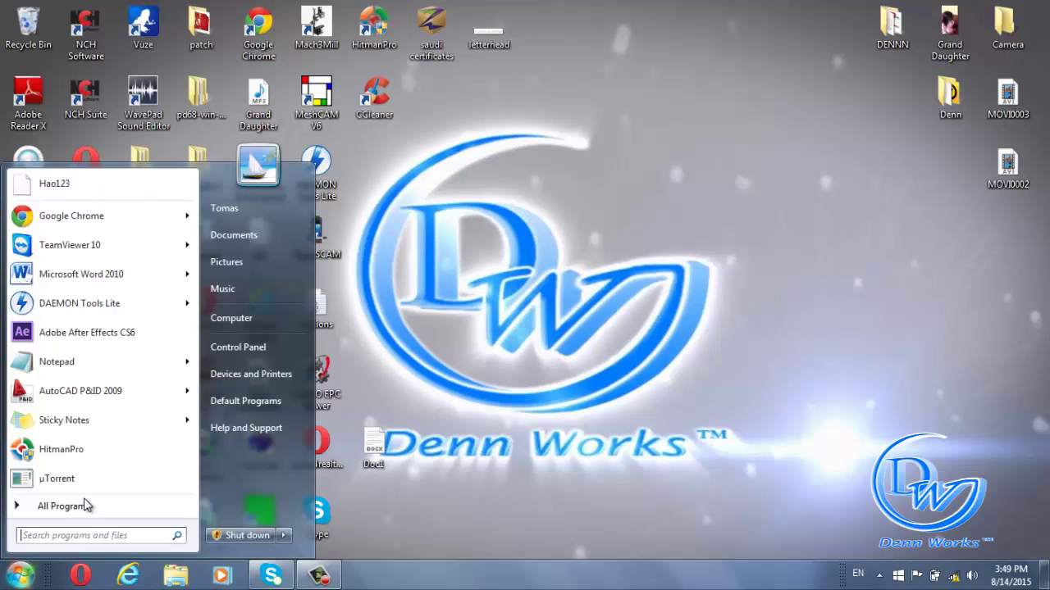
click(279, 341)
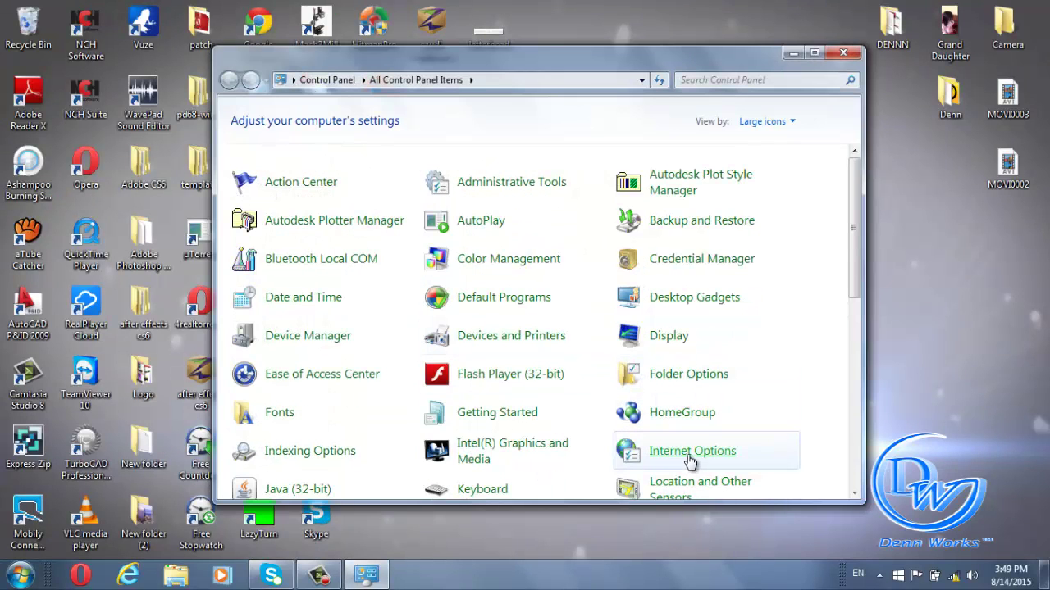
click(690, 451)
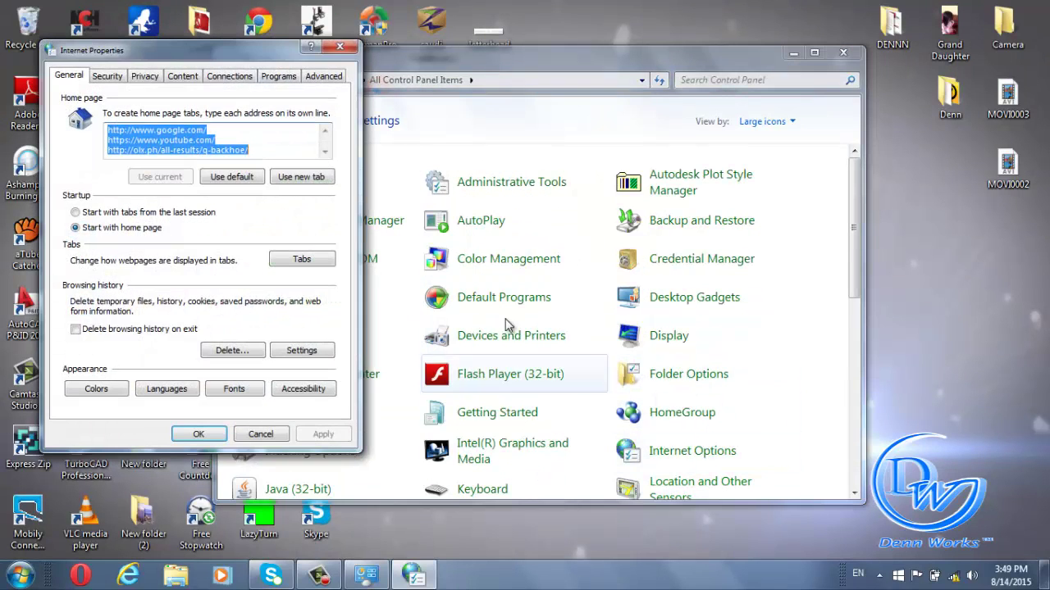
click(229, 77)
click(291, 350)
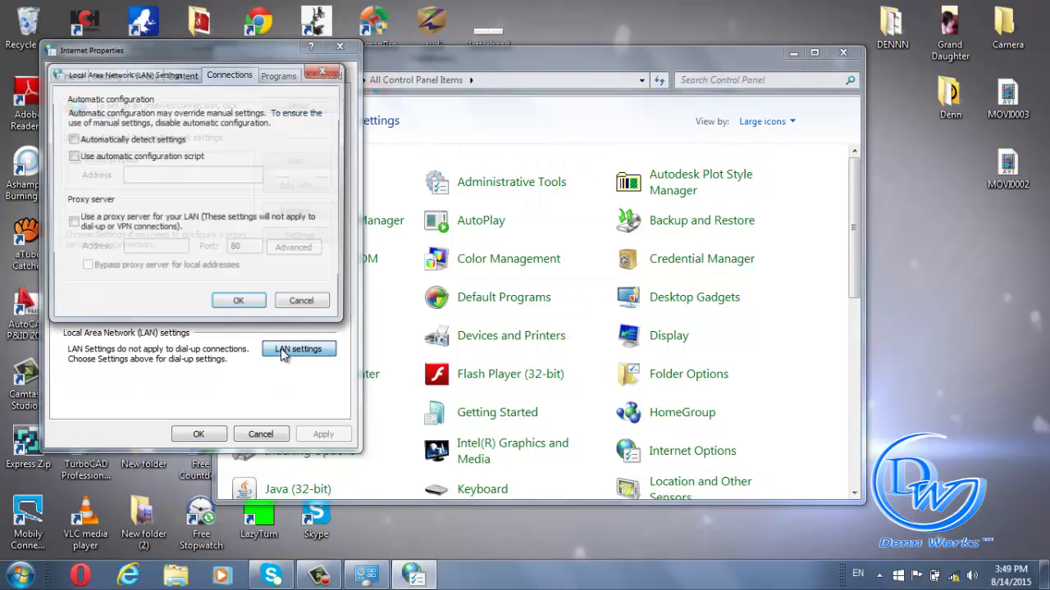